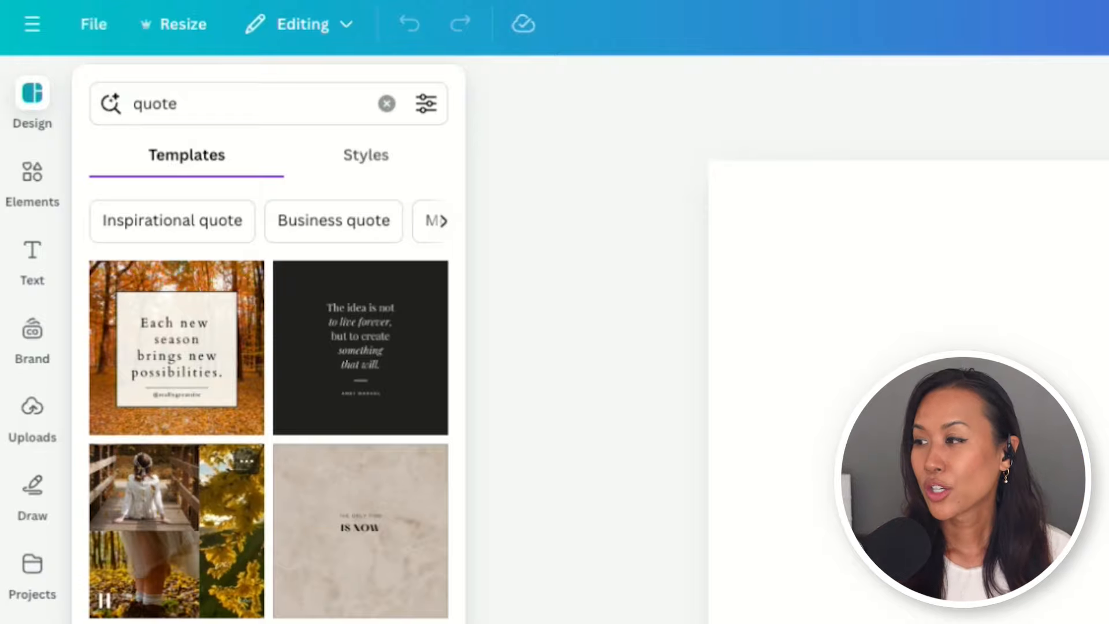
# - Apply the Twitter-style quote template with the profile photo and plain light background, and ungroup its elements
pyautogui.scroll(-6, 268, 439)
pyautogui.scroll(-10, 269, 392)
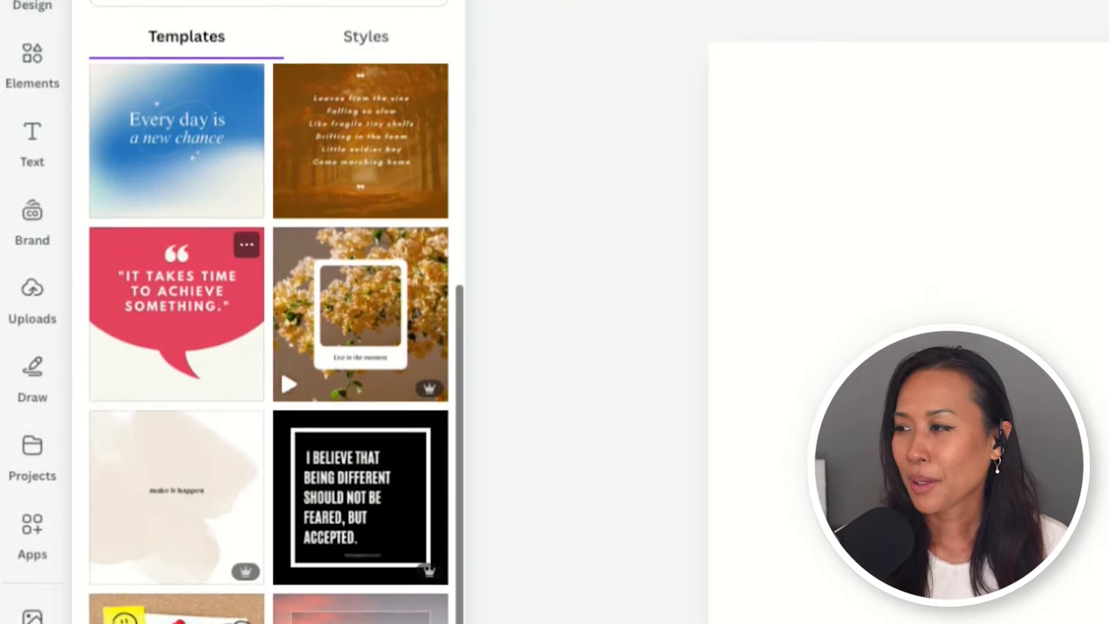
pyautogui.scroll(-1, 268, 346)
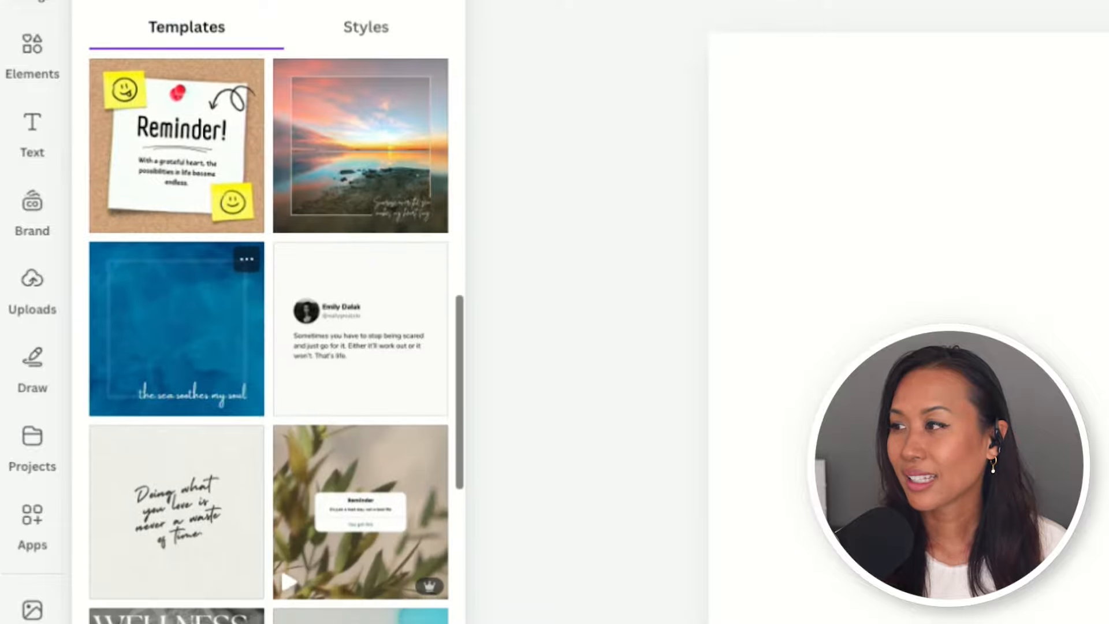
pyautogui.click(360, 329)
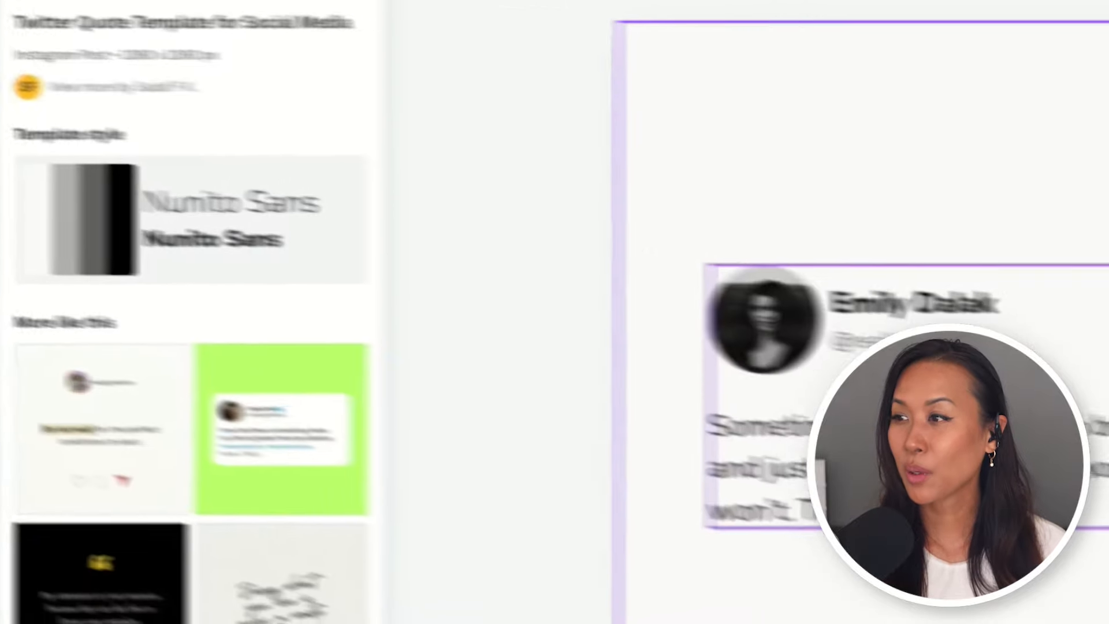
pyautogui.hotkey('ctrl', 'shift', 'g')
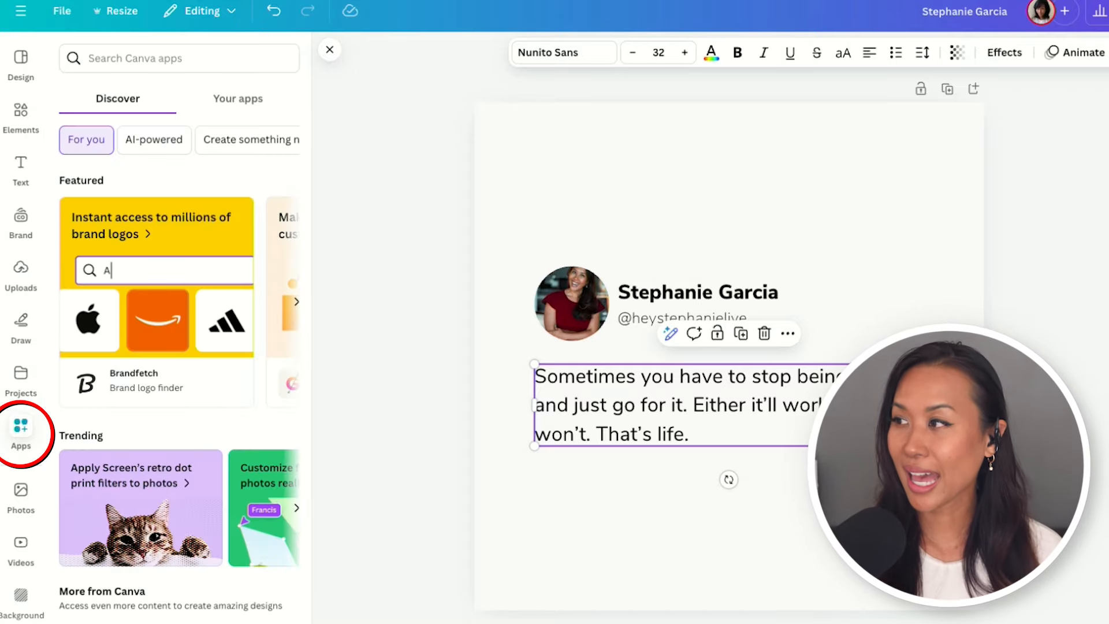
# - Open the Bulk create app and connect the template's quote text to the "Social currency is key" data field
pyautogui.scroll(-2, 179, 382)
pyautogui.click(231, 462)
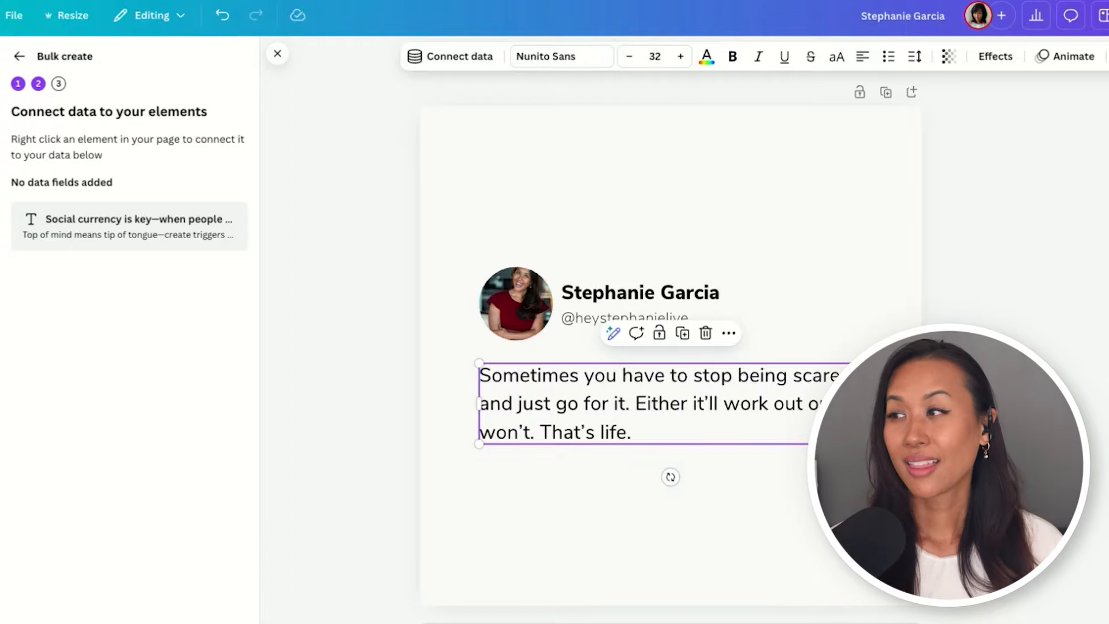
pyautogui.doubleClick(671, 404)
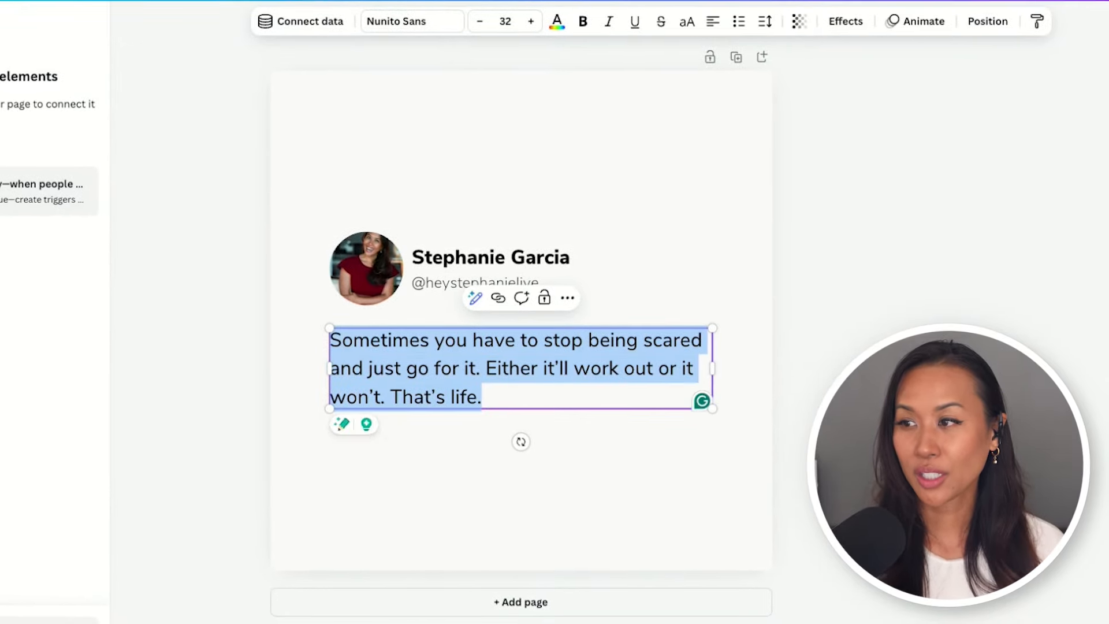
pyautogui.click(567, 298)
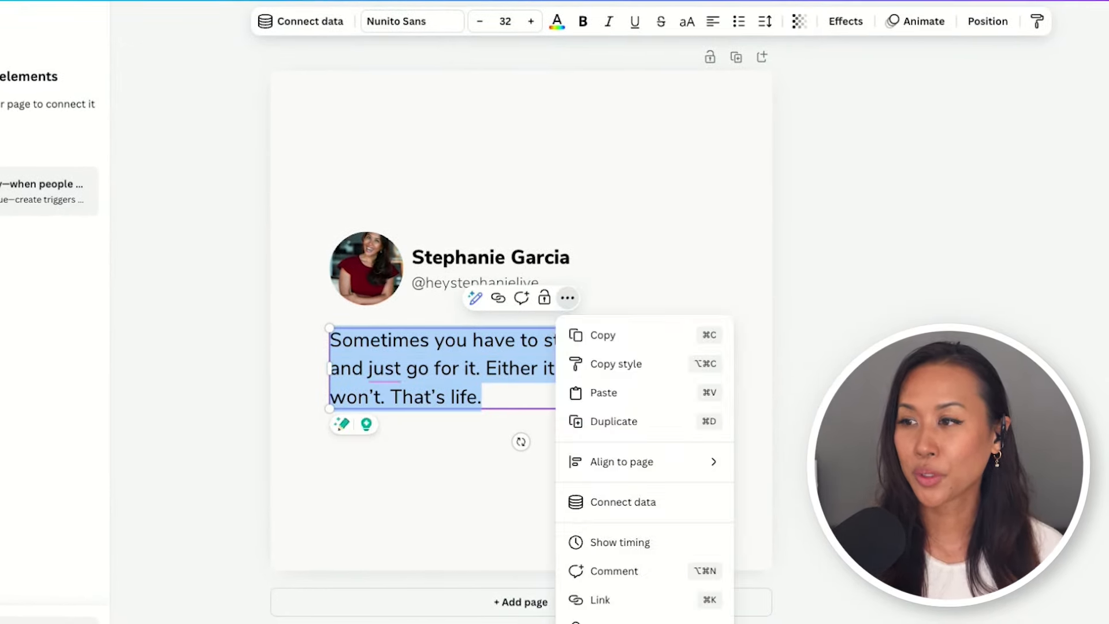
pyautogui.click(604, 502)
pyautogui.click(676, 430)
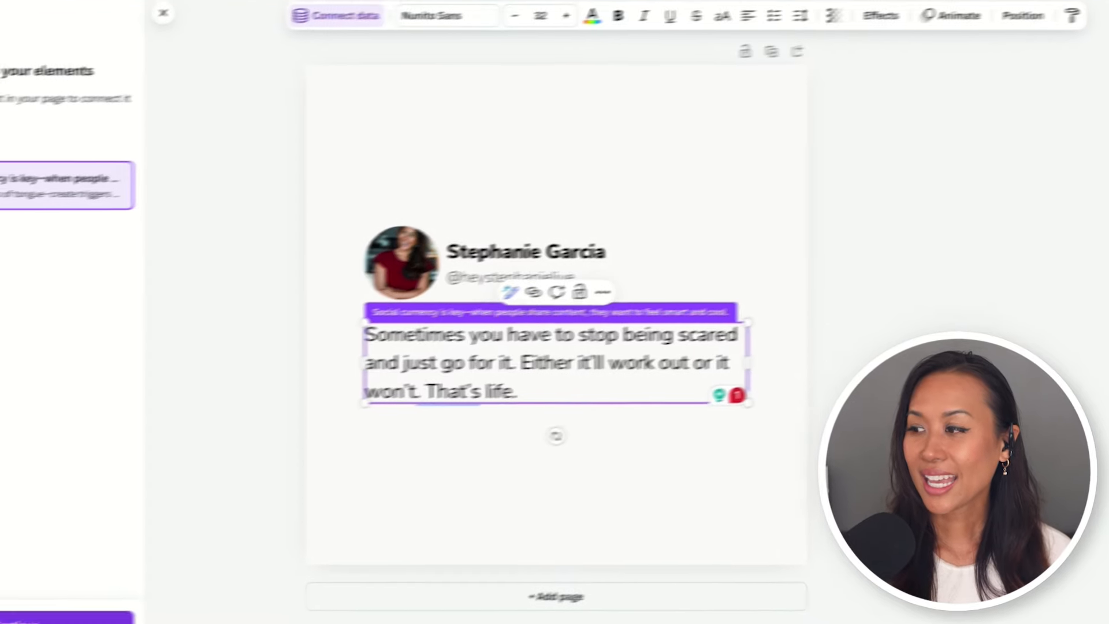
# - Generate the bulk quote posts from the connected data and look through the resulting pages
pyautogui.click(111, 604)
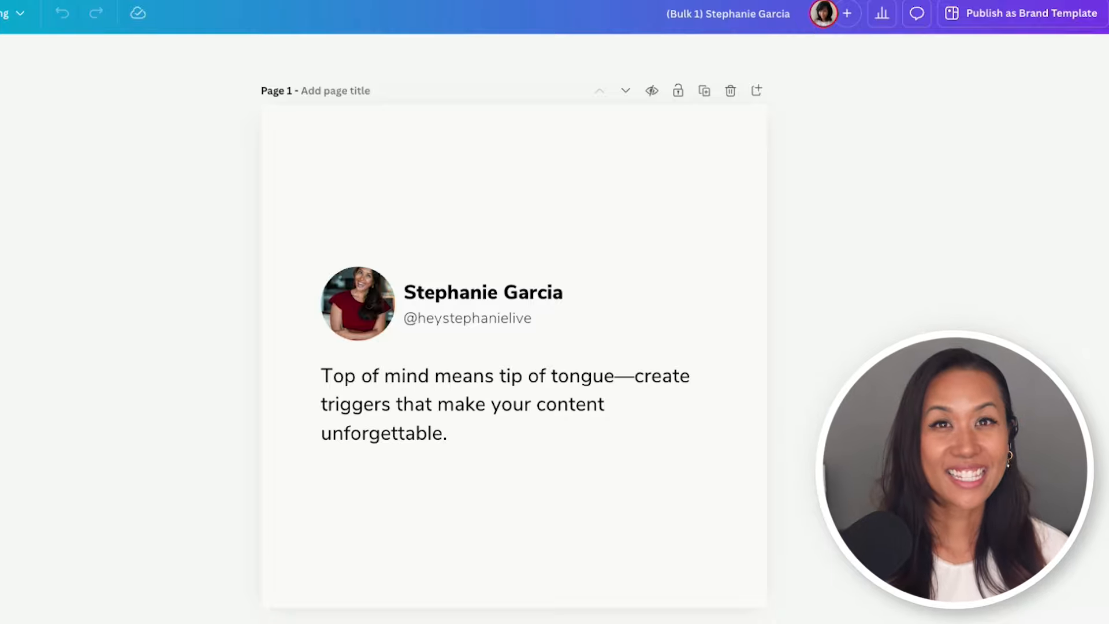
pyautogui.scroll(-9, 514, 346)
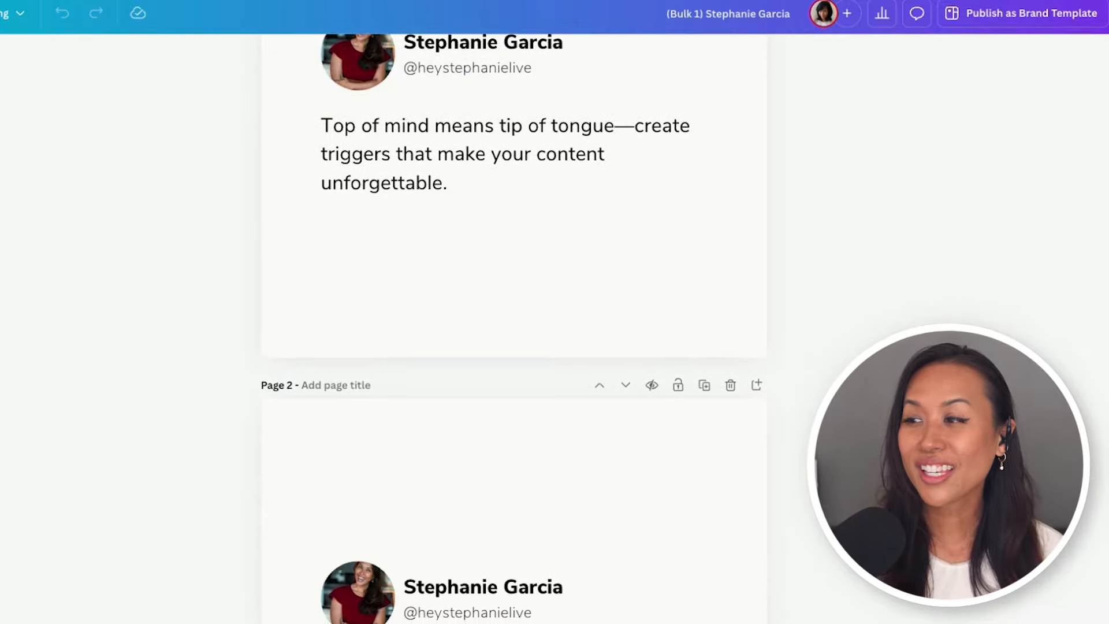
pyautogui.scroll(-14, 514, 347)
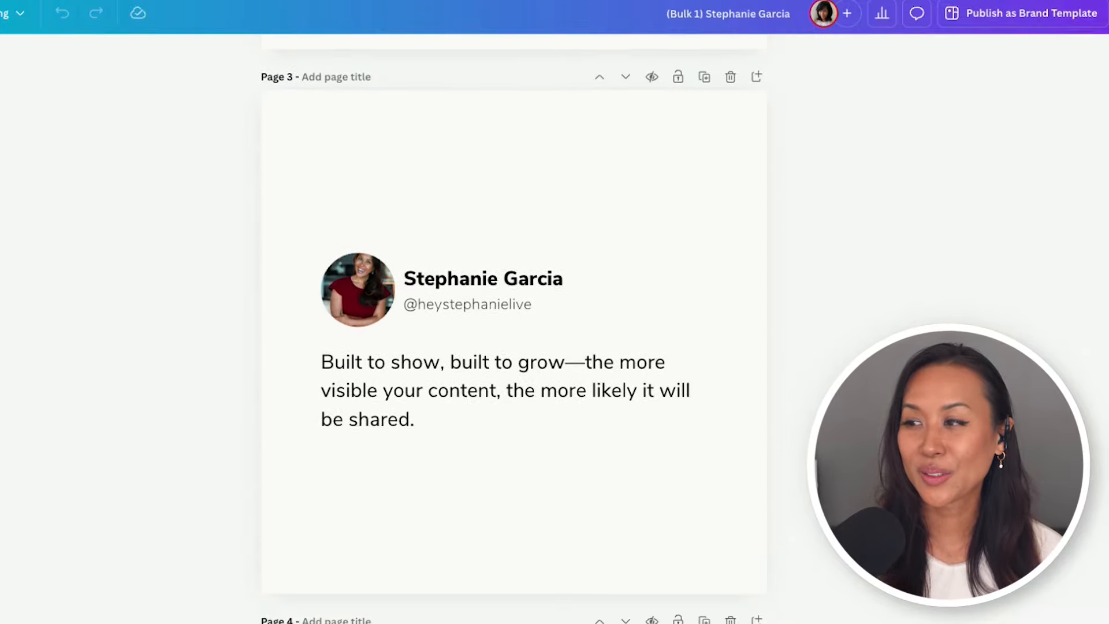
pyautogui.scroll(-15, 515, 347)
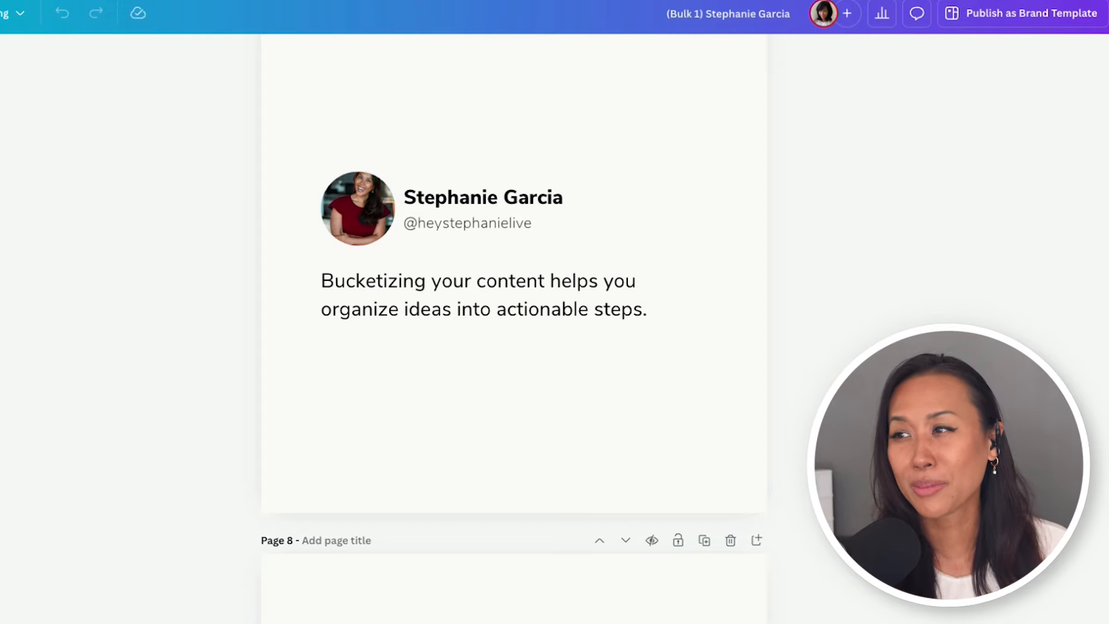
pyautogui.scroll(-3, 515, 324)
pyautogui.scroll(-1, 515, 323)
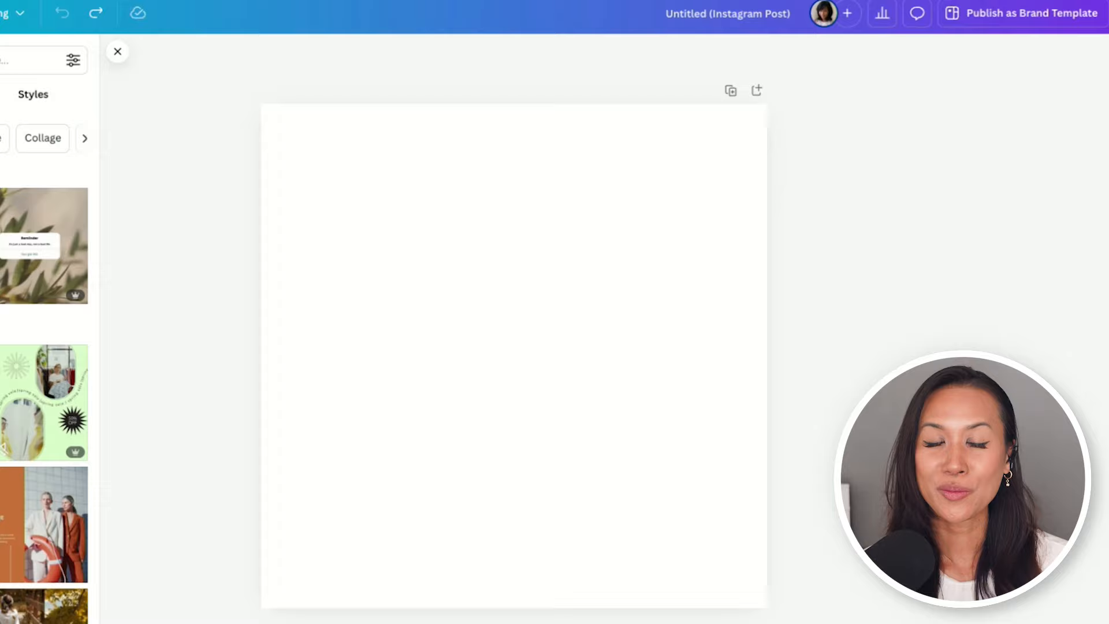
# - Search the templates for "quote video" and apply the Monospaced Motivational Quote Video Instagram Post template to the blank page
pyautogui.click(5, 67)
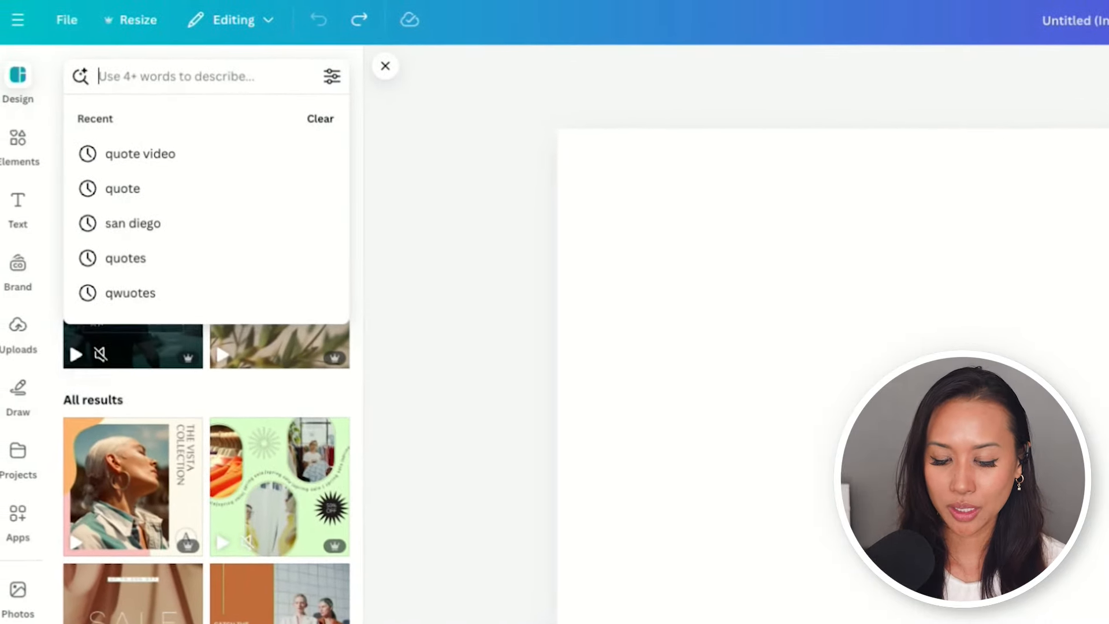
pyautogui.write('quote video')
pyautogui.press('Return')
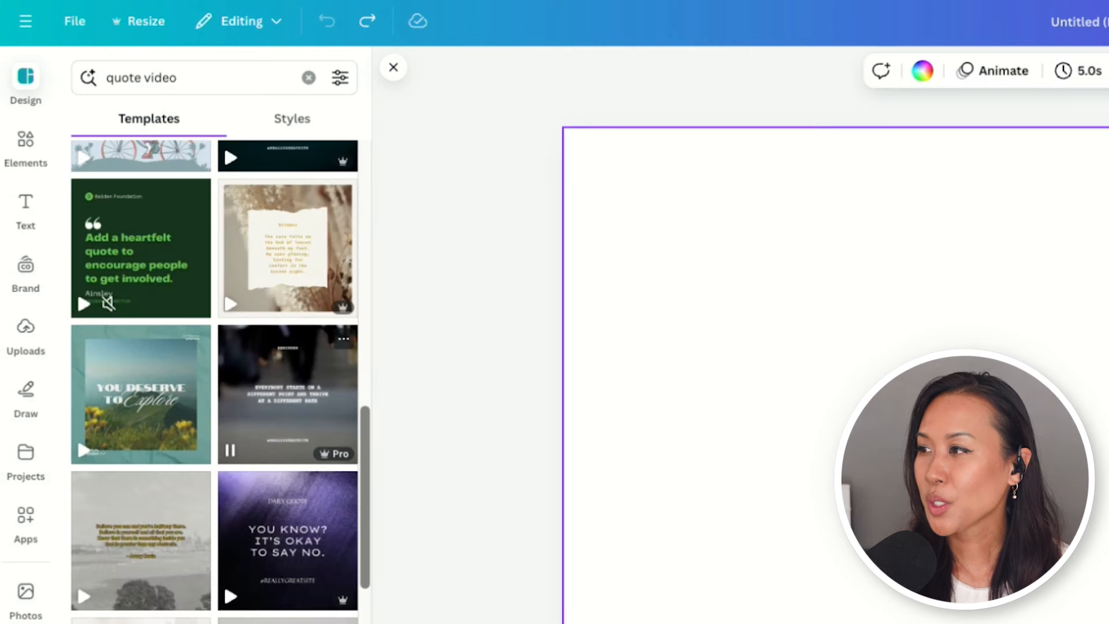
pyautogui.click(288, 394)
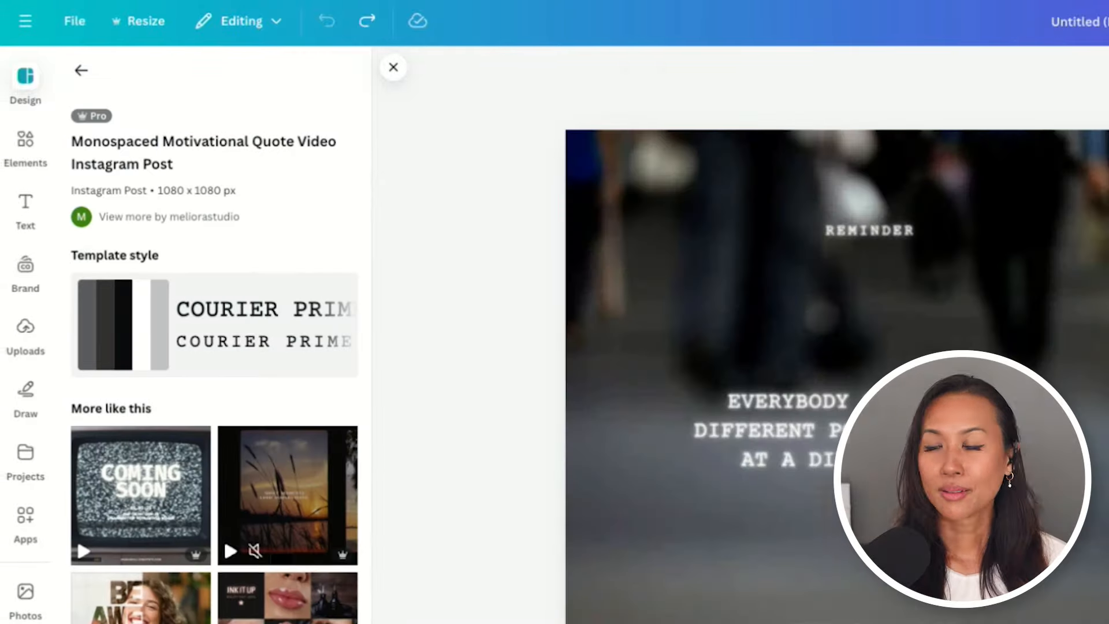
pyautogui.click(682, 295)
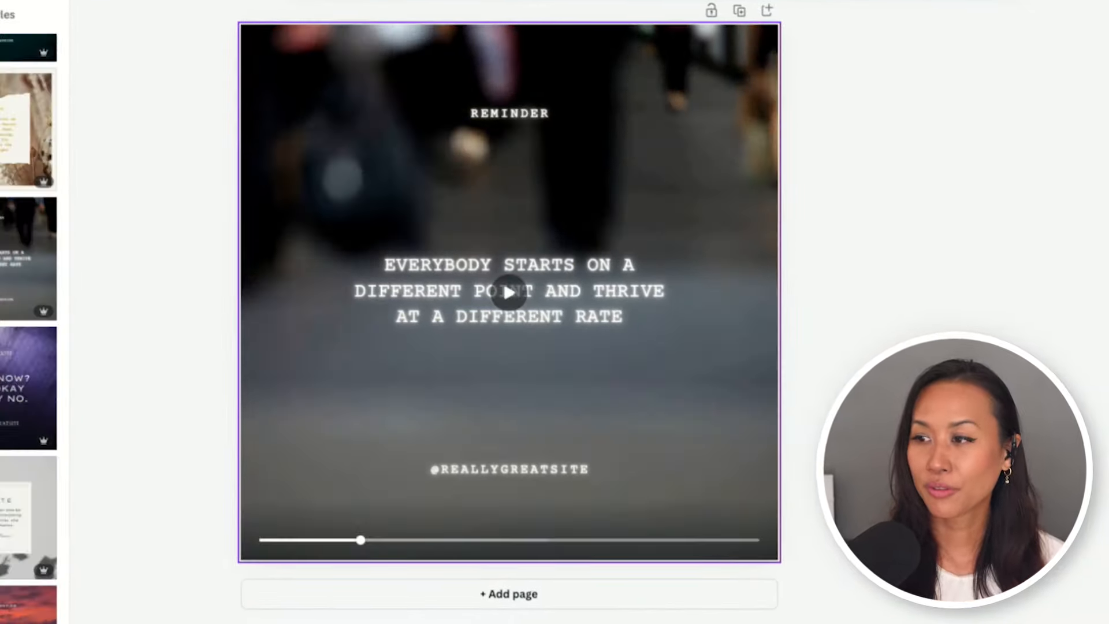
pyautogui.doubleClick(509, 470)
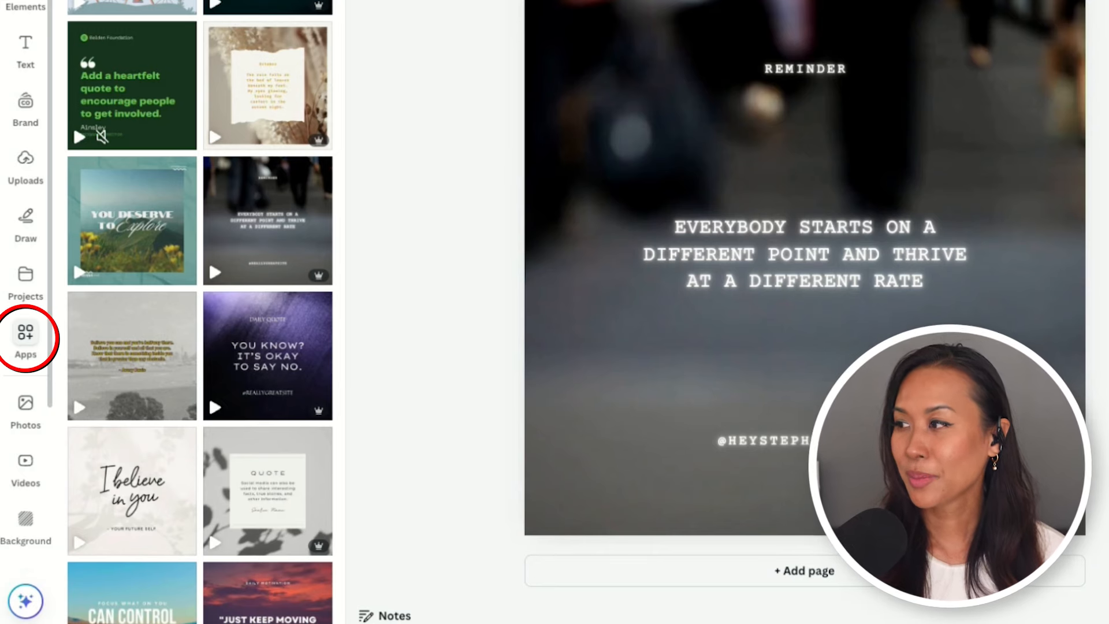
# - Connect the video template's central quote text to the "Social currency is key" data field in Bulk create
pyautogui.click(25, 333)
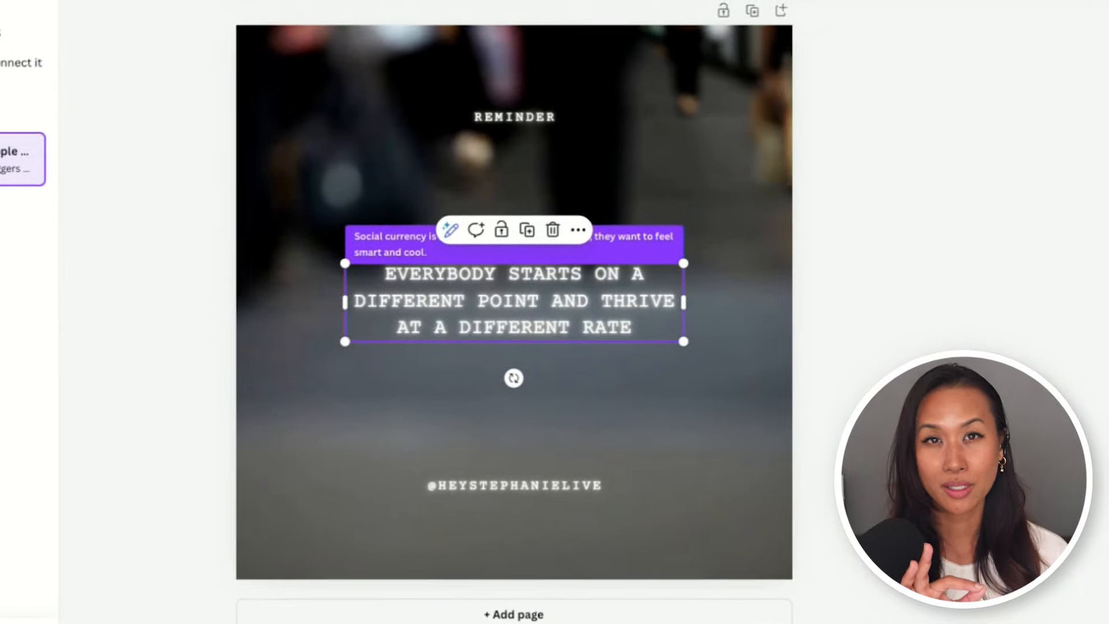
pyautogui.click(578, 230)
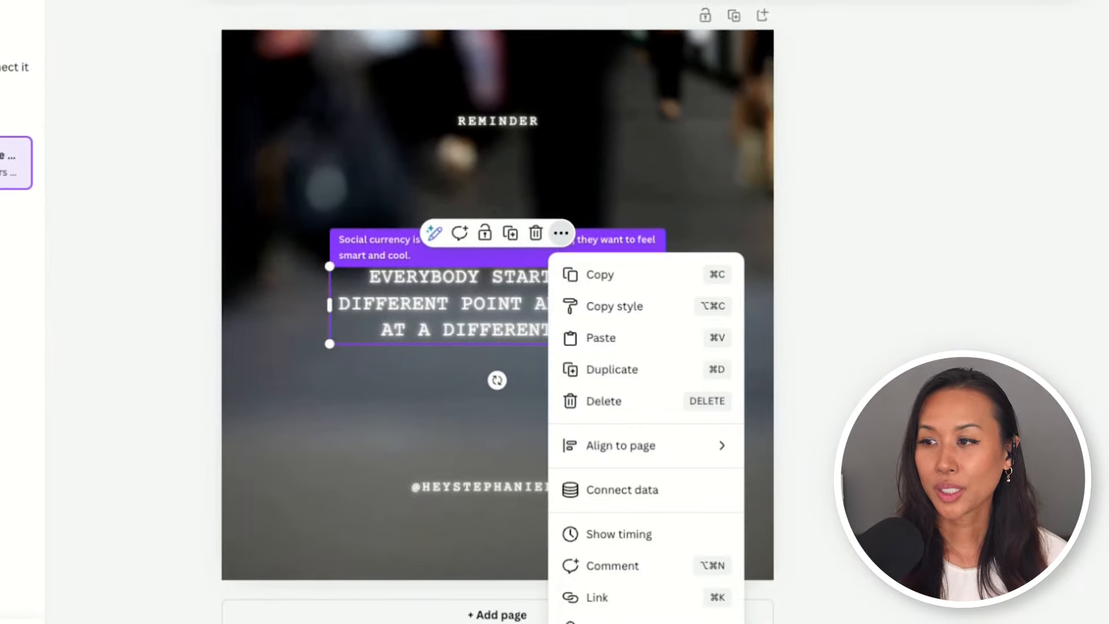
pyautogui.click(623, 490)
pyautogui.press('Escape')
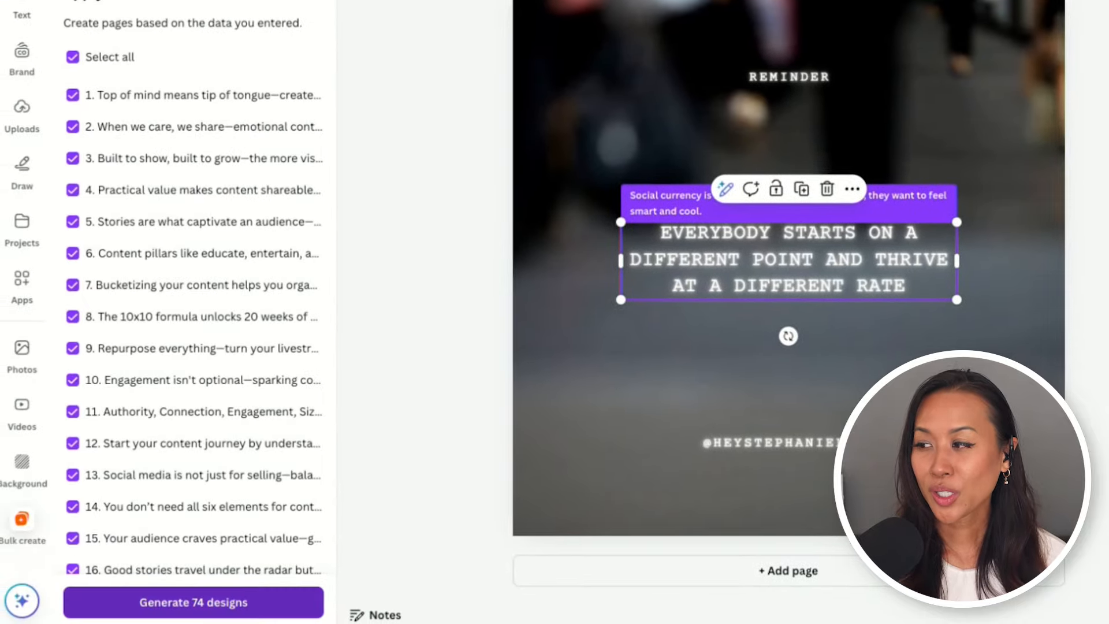
# - Generate designs from all 74 listed quotes and look over the resulting video quote pages
pyautogui.click(193, 603)
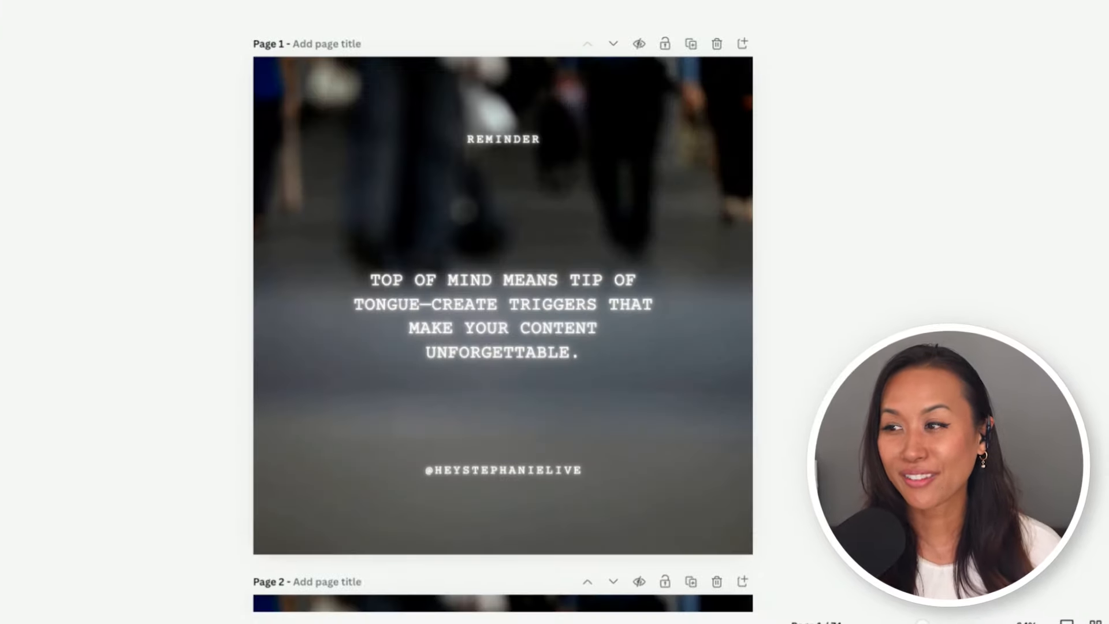
pyautogui.scroll(-10, 503, 312)
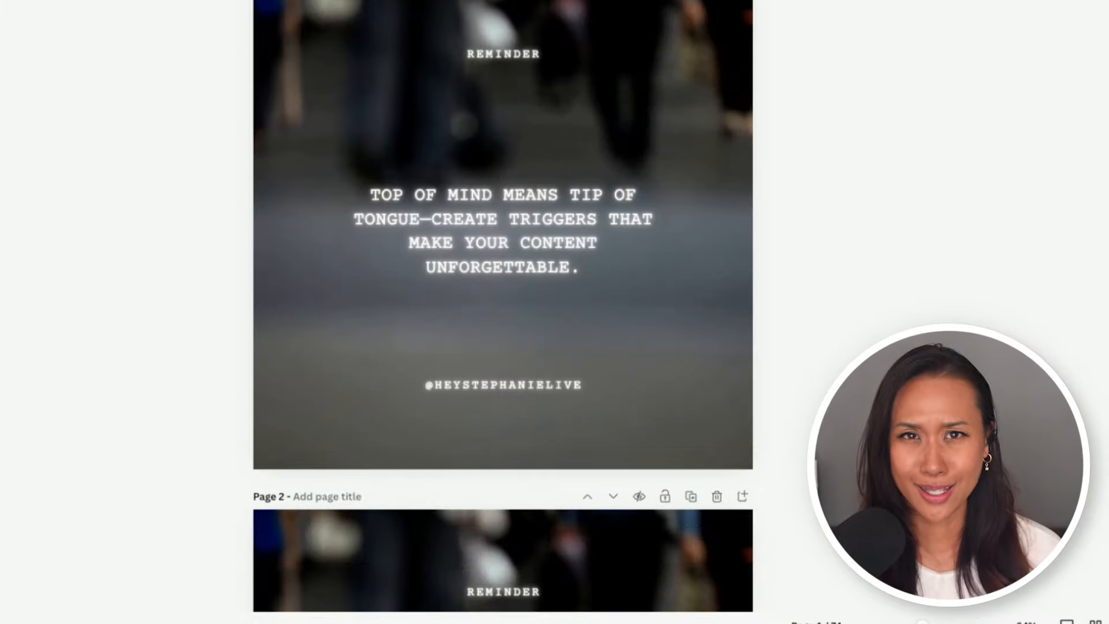
pyautogui.scroll(-15, 503, 312)
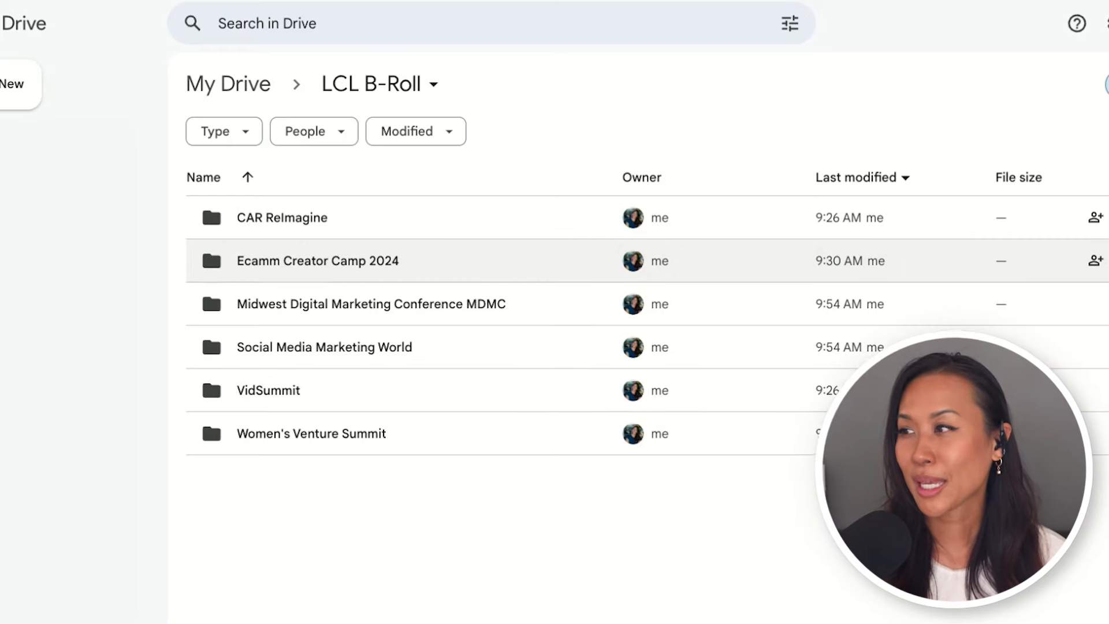
# - Browse the B-roll files in Google Drive's CAR ReImagine and Ecamm Creator Camp 2024 folders
pyautogui.click(210, 199)
pyautogui.doubleClick(209, 199)
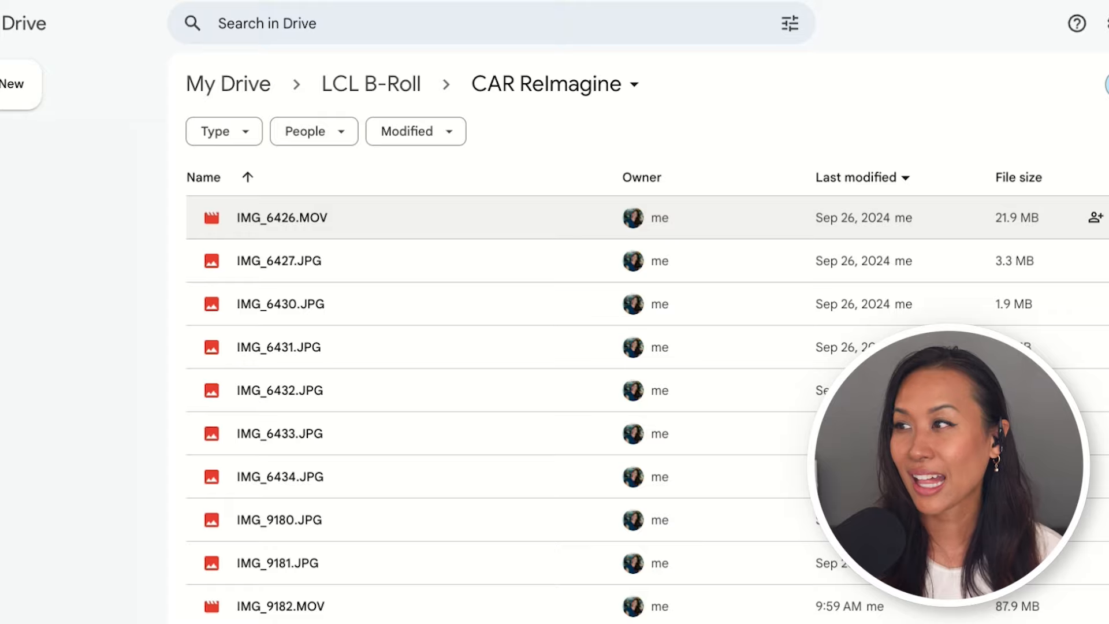
pyautogui.click(371, 84)
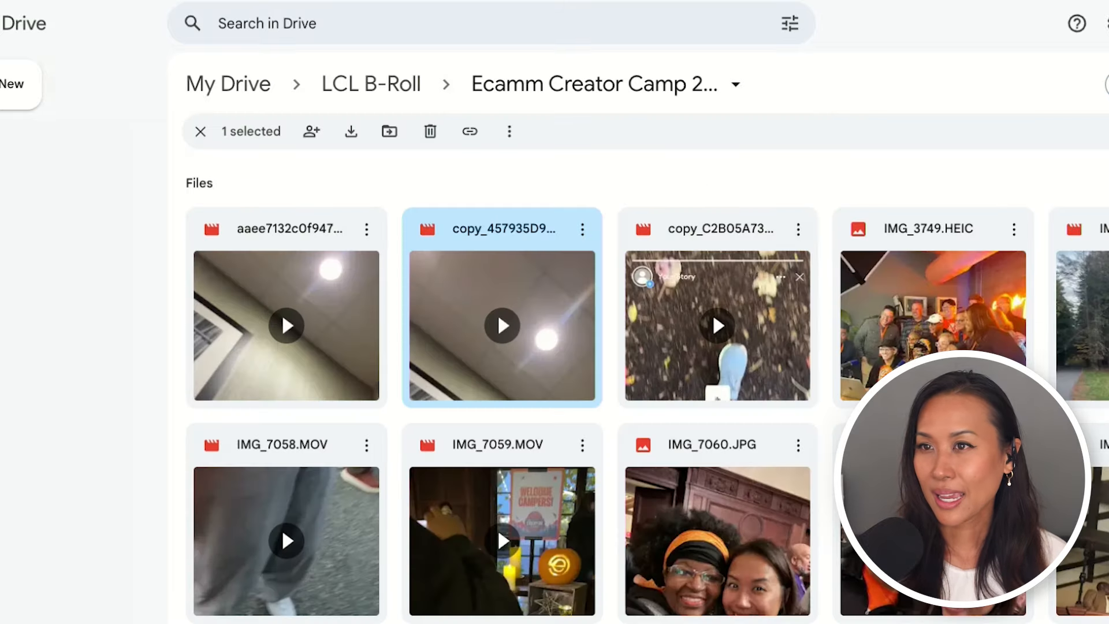
pyautogui.click(1108, 174)
pyautogui.click(1108, 84)
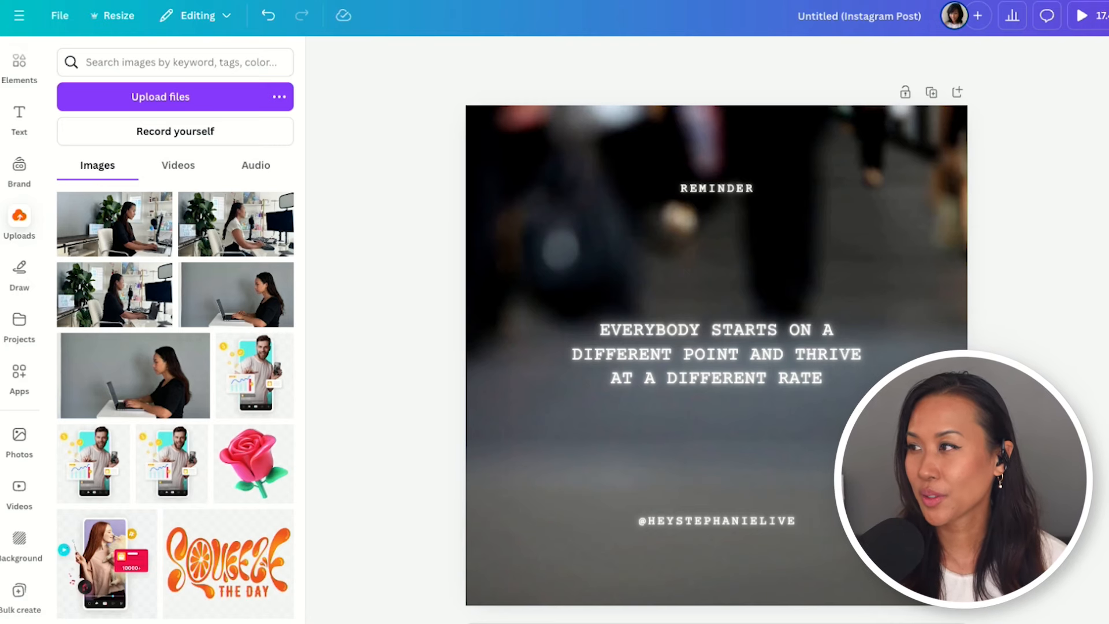
# - Upload the event B-roll clips to Canva and delete the quote template's background video
pyautogui.moveTo(323, 295); pyautogui.dragTo(115, 295)
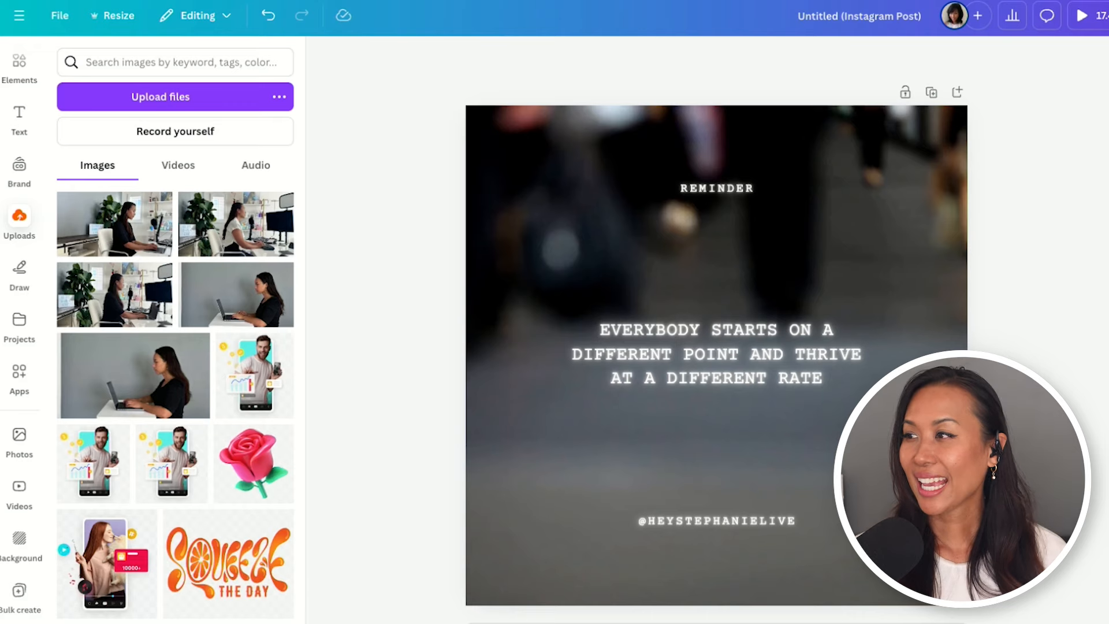
pyautogui.click(901, 462)
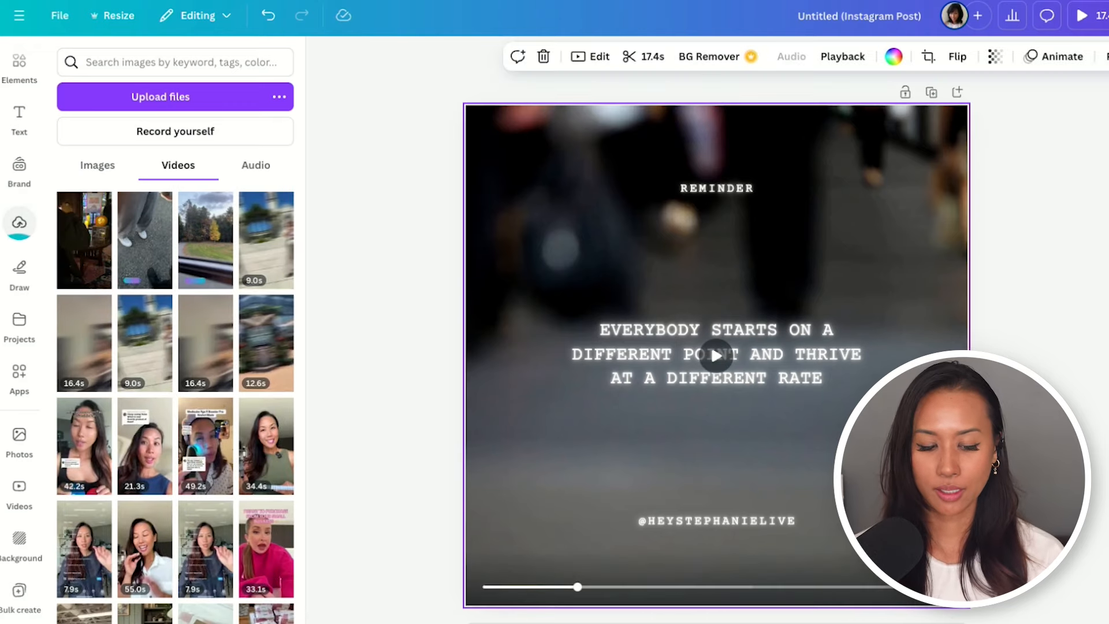
pyautogui.press('Delete')
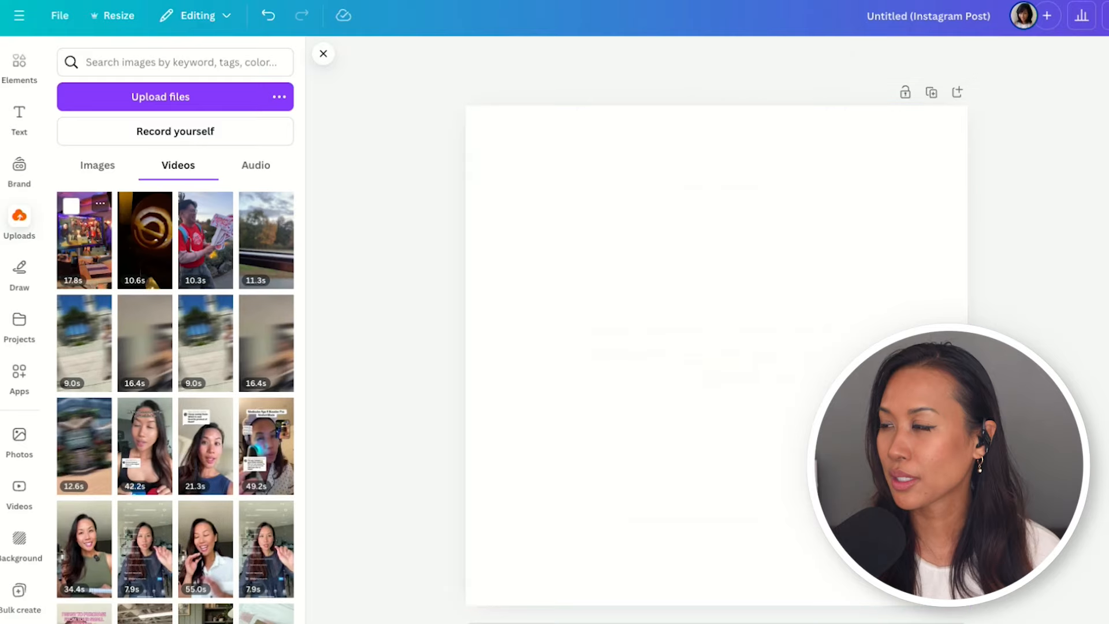
# - Place the uploaded 17.8-second B-roll clip on the page and set it as the video background
pyautogui.click(84, 240)
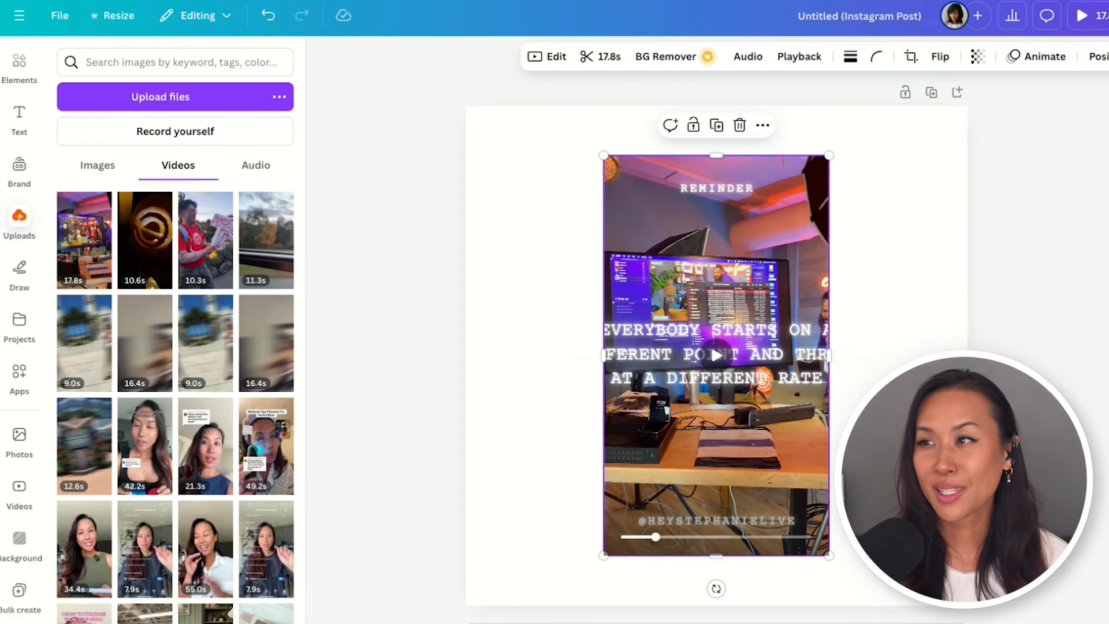
pyautogui.rightClick(781, 169)
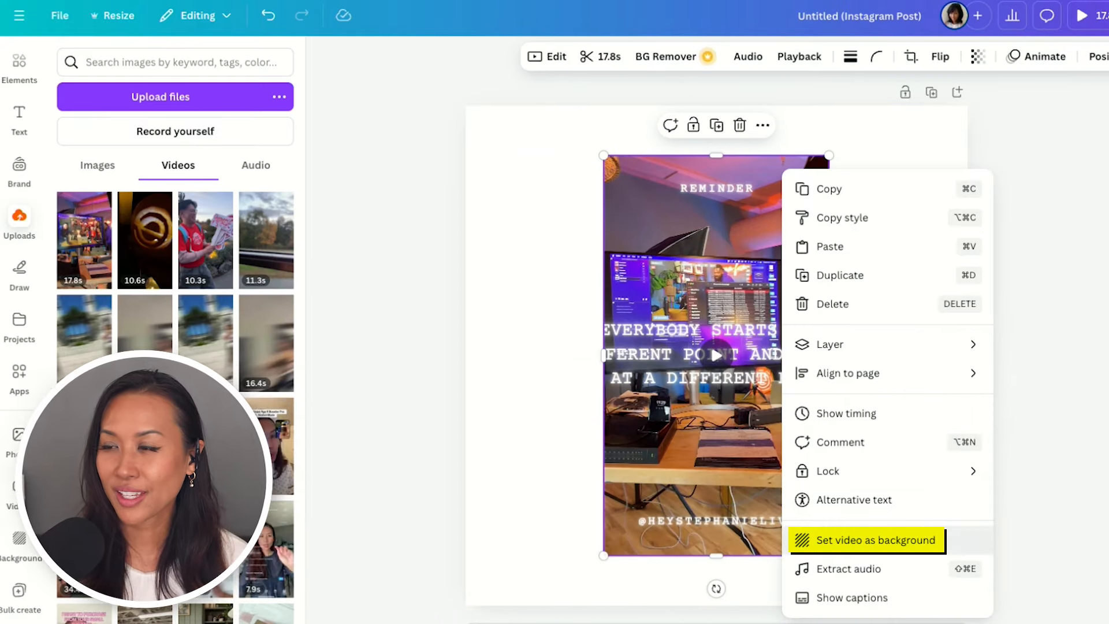
pyautogui.click(875, 539)
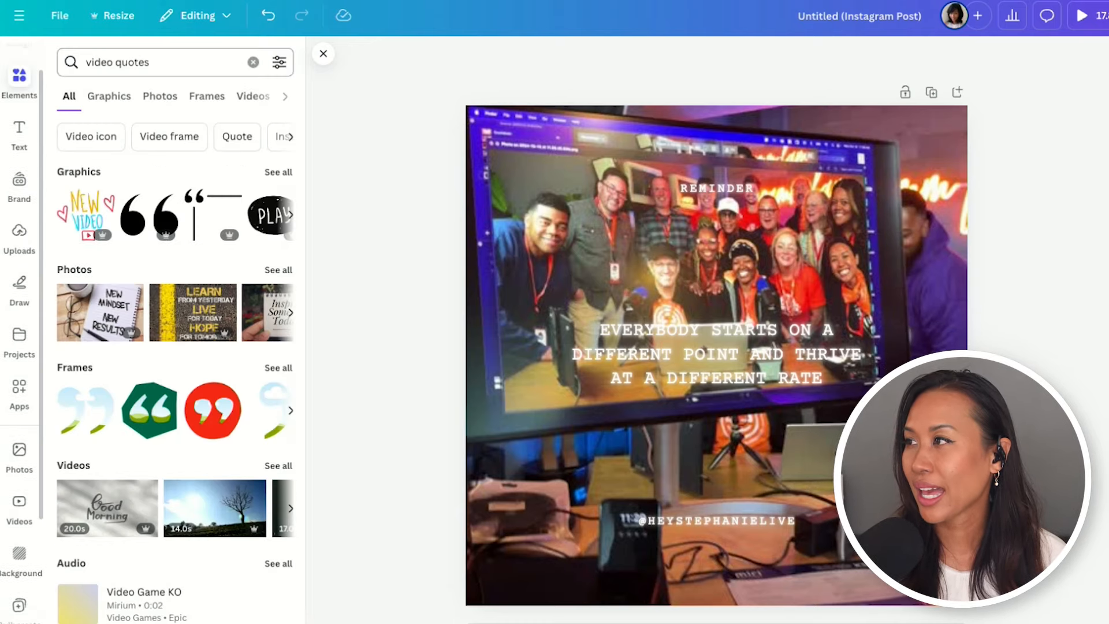
# - Search the elements for "gradient overlay" and place a black fade graphic over the background video
pyautogui.click(149, 62)
pyautogui.write('gradient overlay')
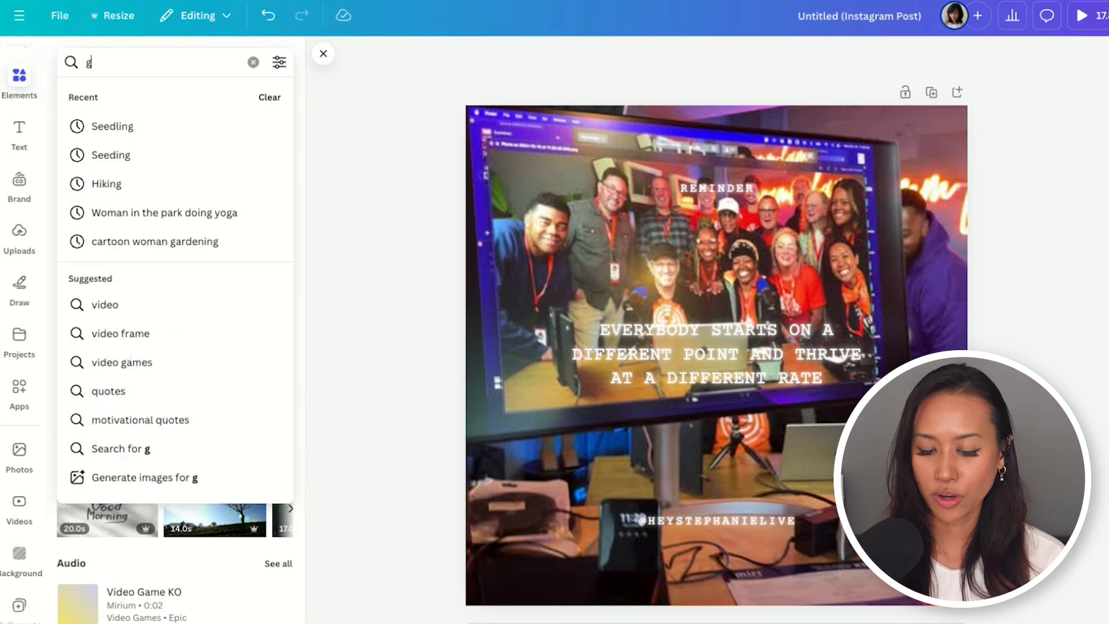
pyautogui.press('Return')
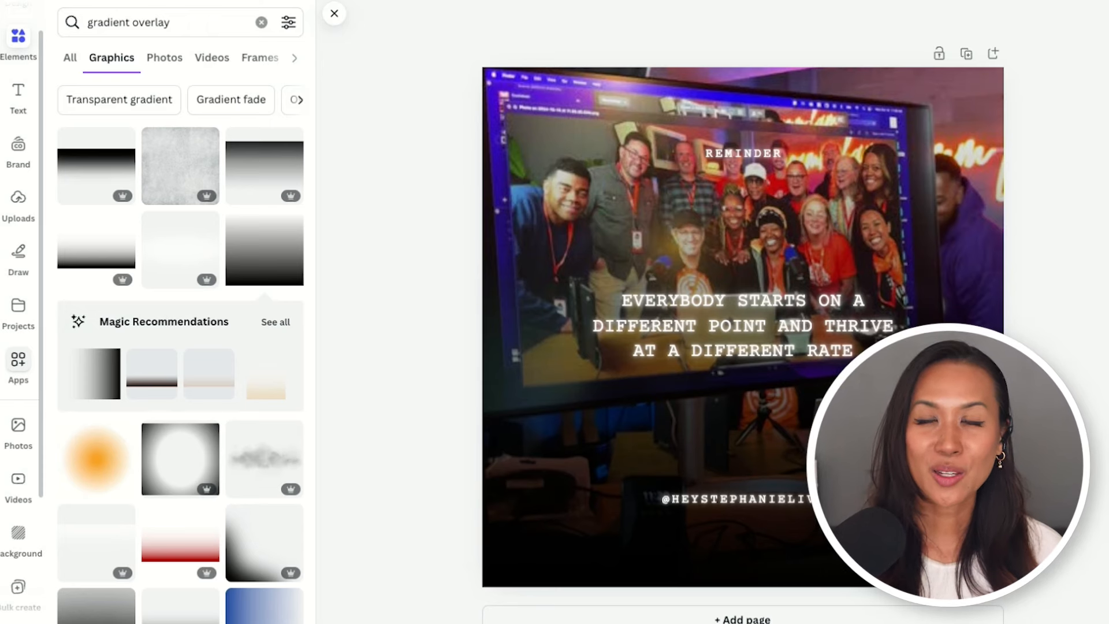
# - Bulk create the B-roll quote designs with the central text connected to the "Social currency is key" data field, and check the first page
pyautogui.click(19, 366)
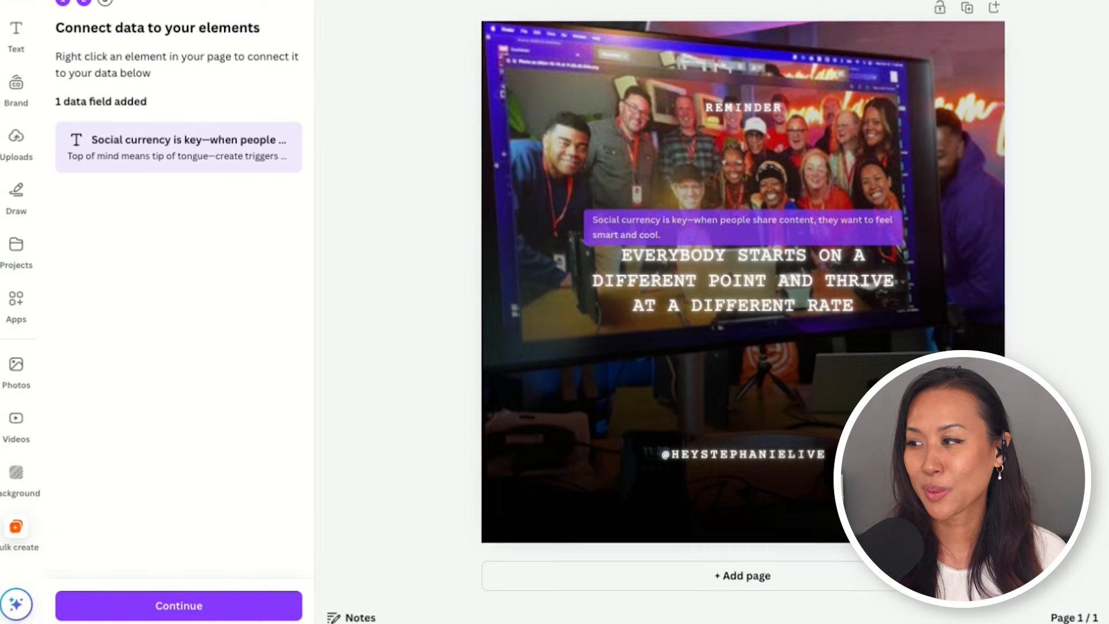
pyautogui.click(180, 604)
pyautogui.click(180, 604)
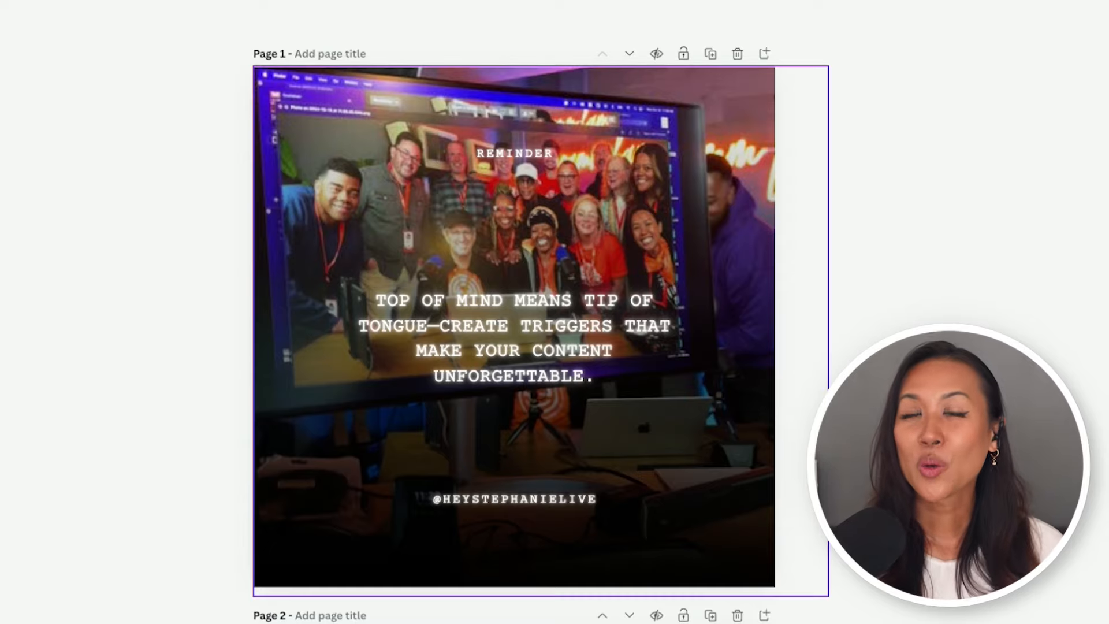
pyautogui.click(532, 249)
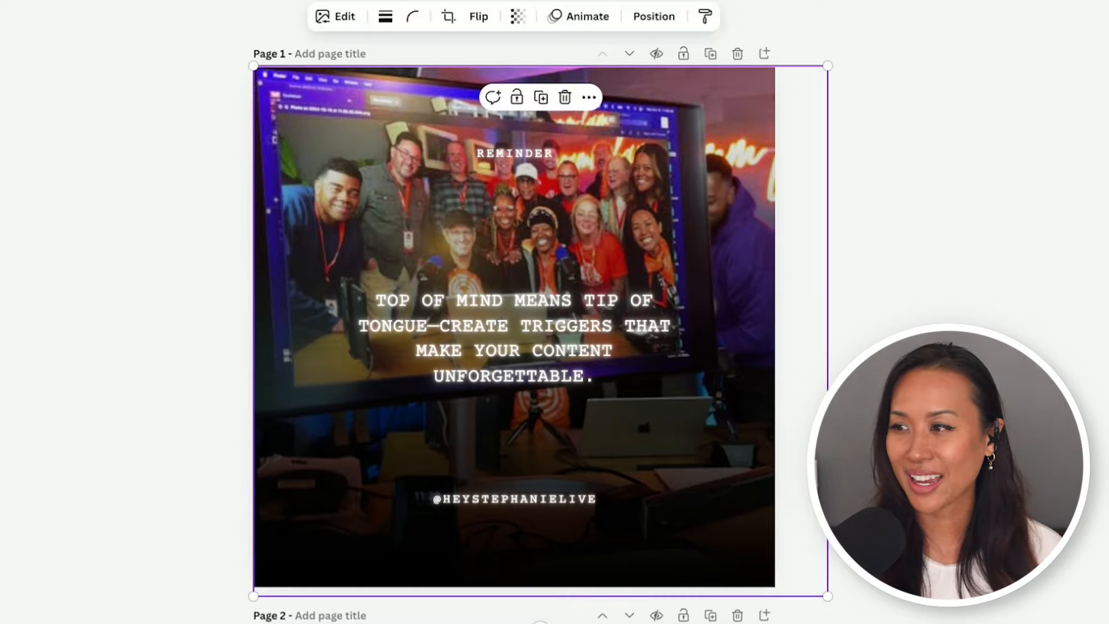
pyautogui.press('Escape')
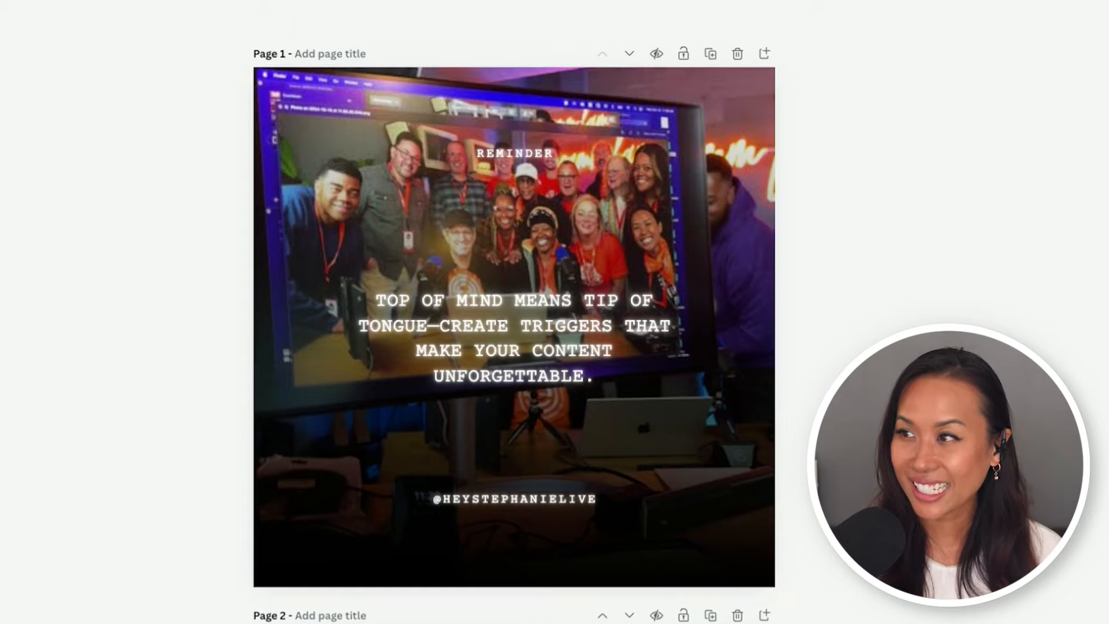
pyautogui.scroll(-1, 514, 324)
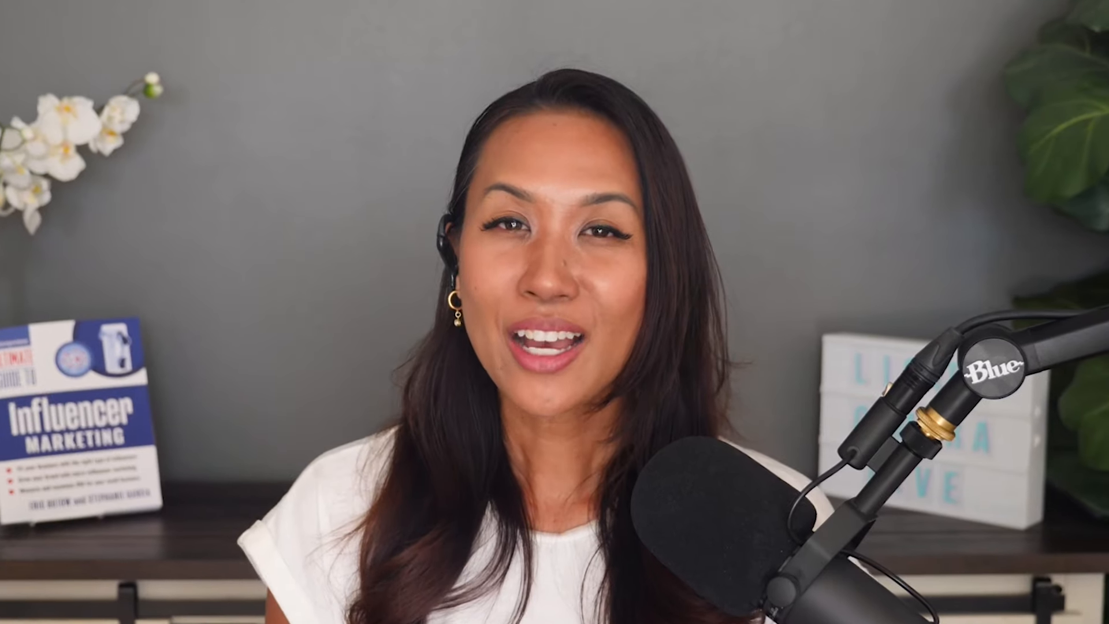